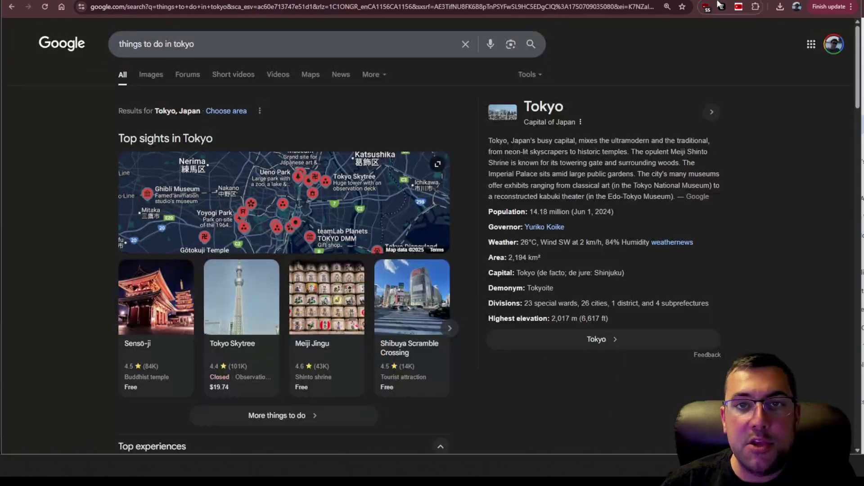
Step: Create a notebook named 'Japan' from the extension panel while on the Tokyo search page
left_click(721, 6)
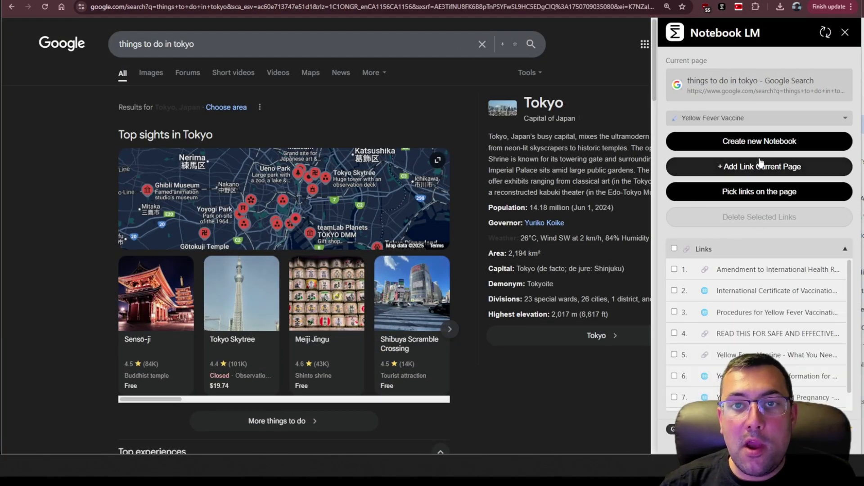
left_click(757, 142)
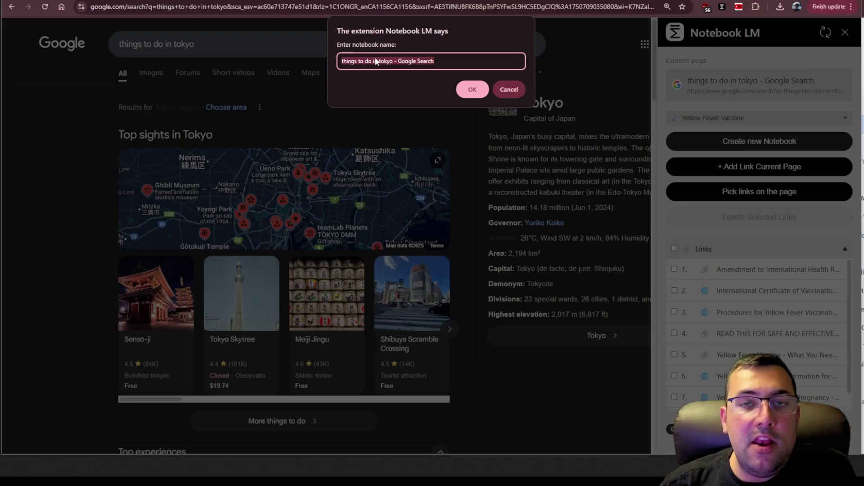
type("Japan")
left_click(481, 93)
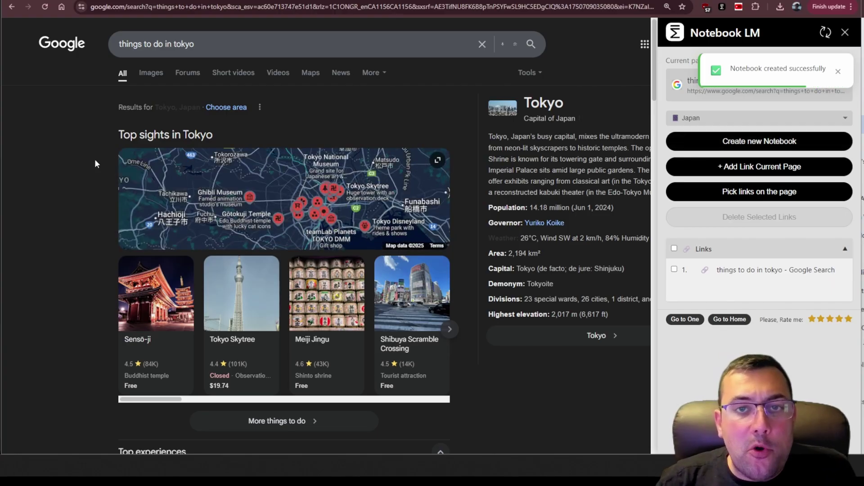
Step: Open the Reddit thread 'What was your favorite thing you did in Tokyo?' and add it to Japan
scroll(94, 161, "down", 10)
scroll(95, 168, "down", 4)
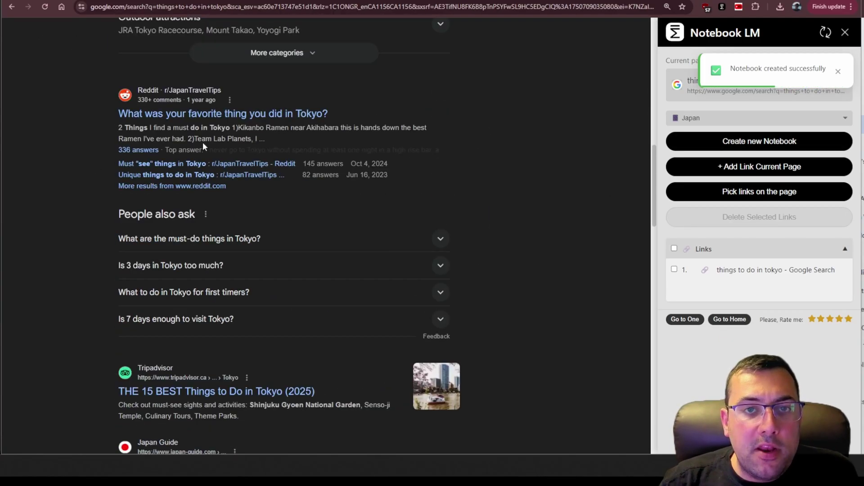
left_click(216, 115)
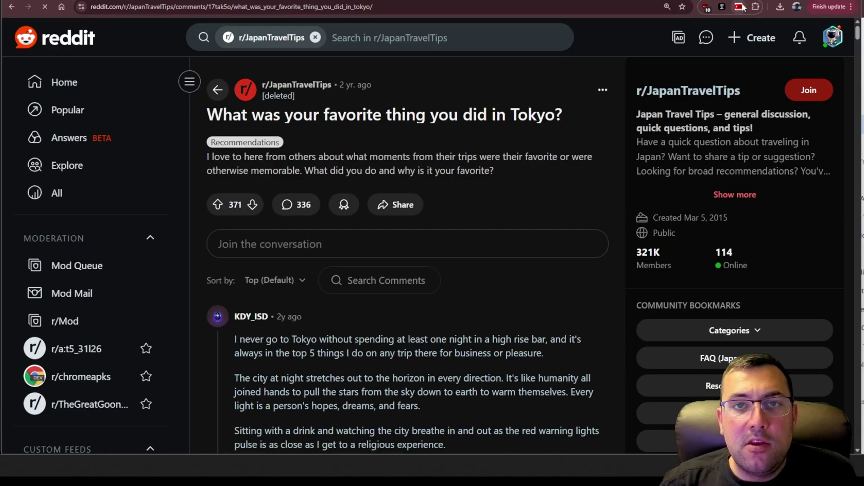
left_click(722, 7)
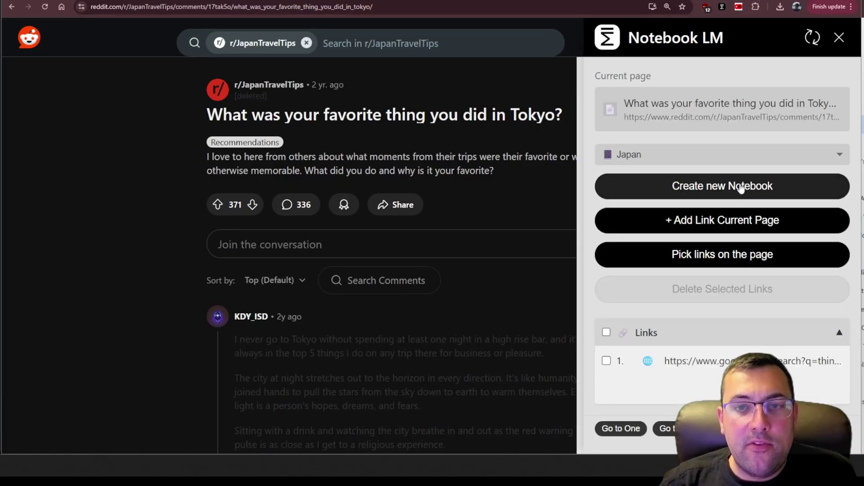
left_click(725, 222)
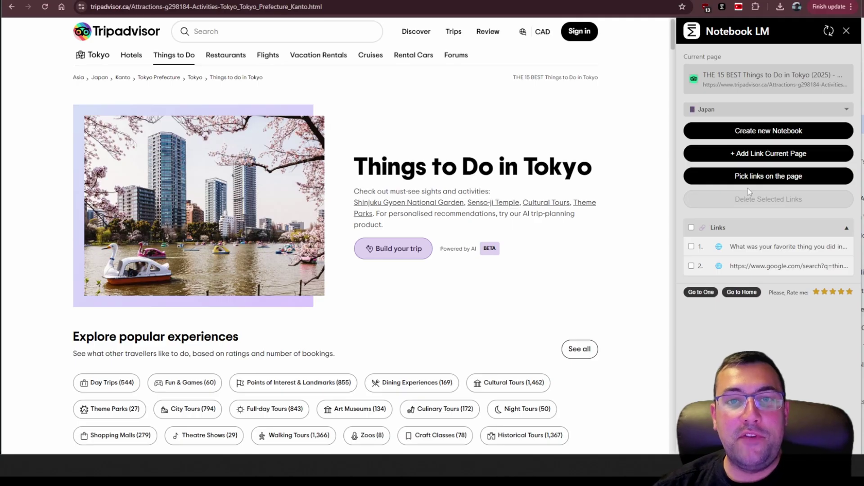
Step: Pick and add the Mt Fuji/Hakone bus, Shinjuku Food, Customizable Private Tokyo and Mt FUJI Day tours
left_click(767, 176)
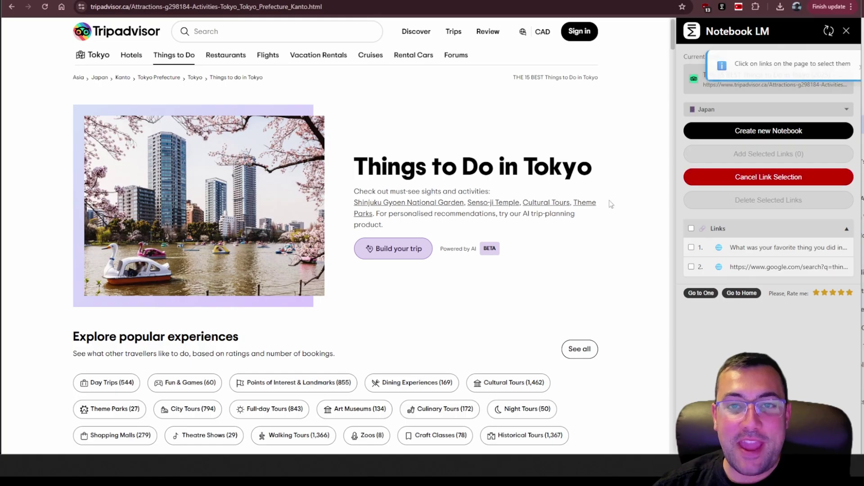
scroll(289, 194, "down", 5)
scroll(289, 195, "down", 2)
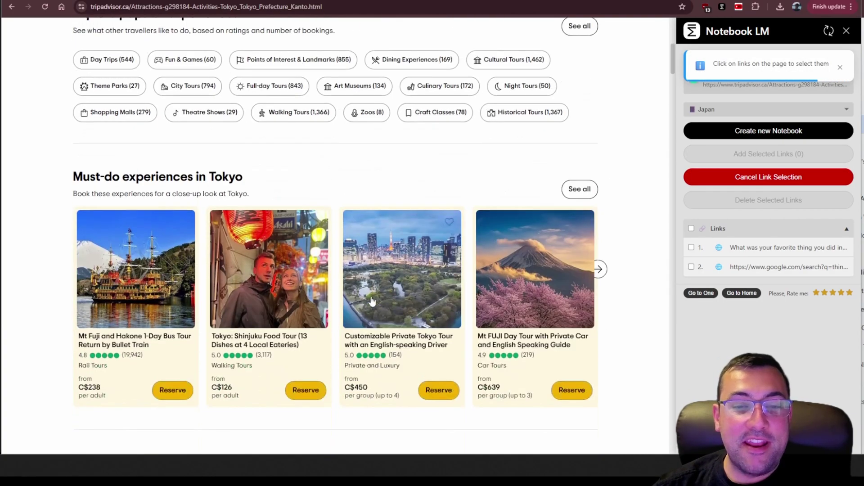
scroll(167, 203, "down", 3)
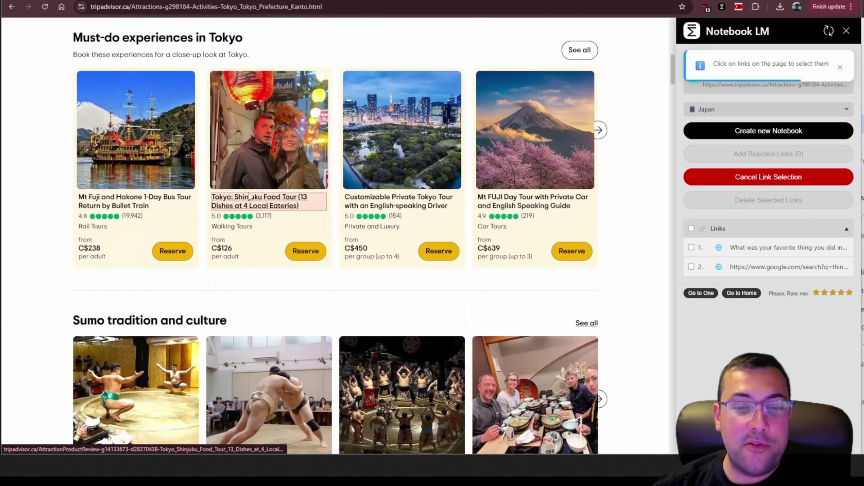
left_click(158, 199)
left_click(269, 201)
left_click(398, 201)
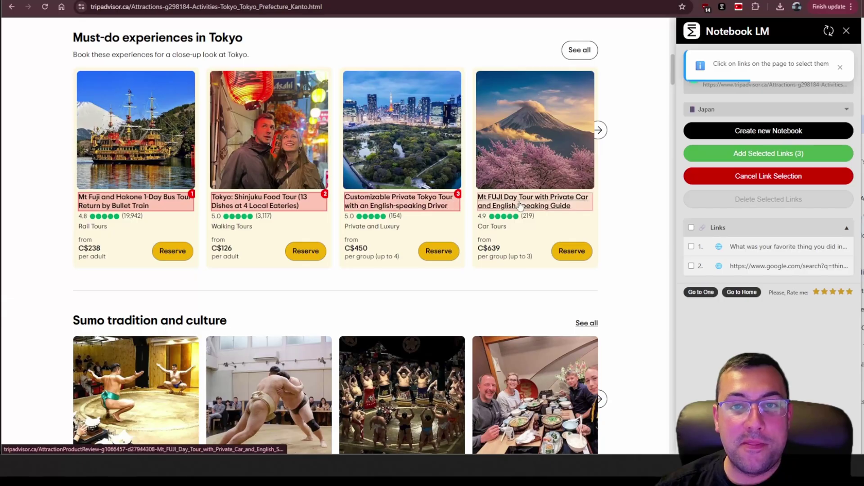
left_click(520, 205)
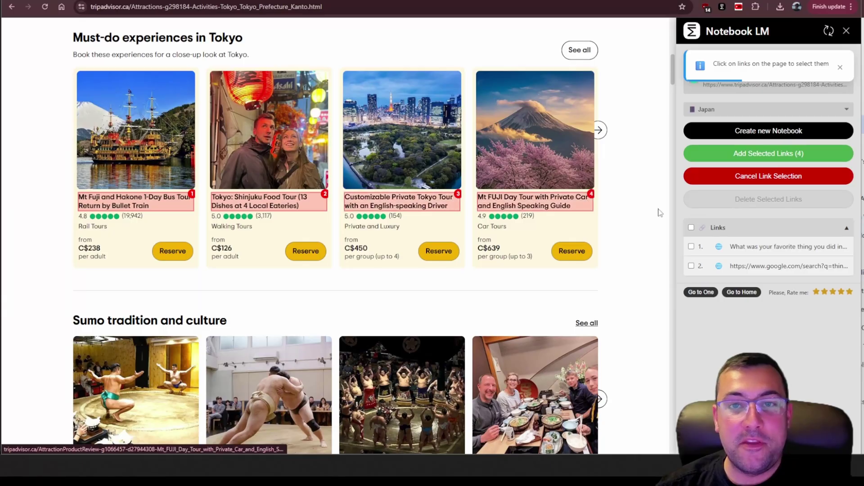
left_click(810, 155)
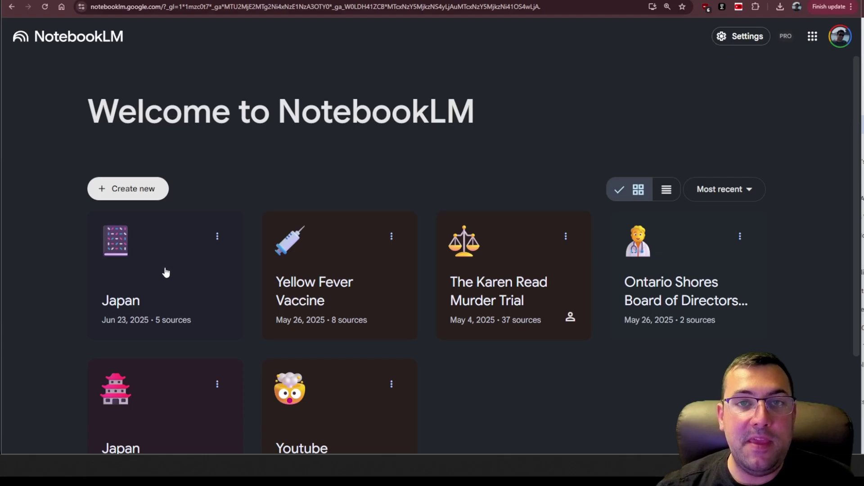
Step: Open the Japan notebook from the NotebookLM home page
left_click(170, 280)
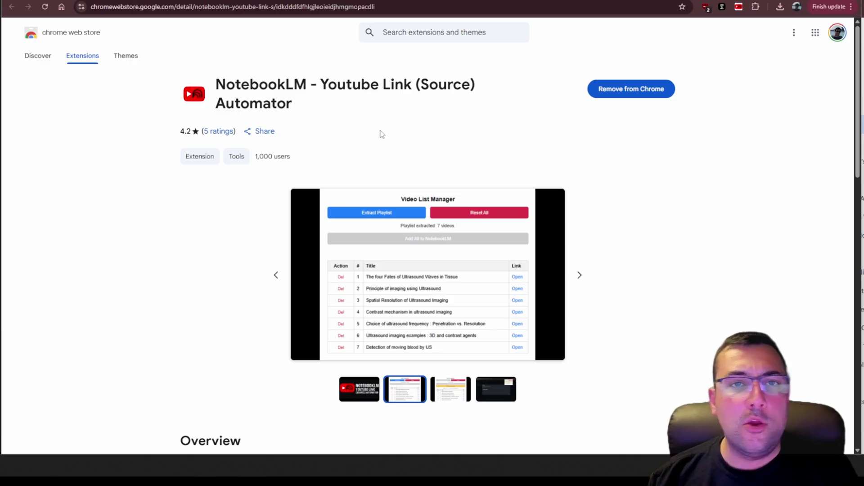
Step: From the YouTube channel's Playlists tab, open the Create Viral AI Trends playlist and its video extractor
left_click(342, 1)
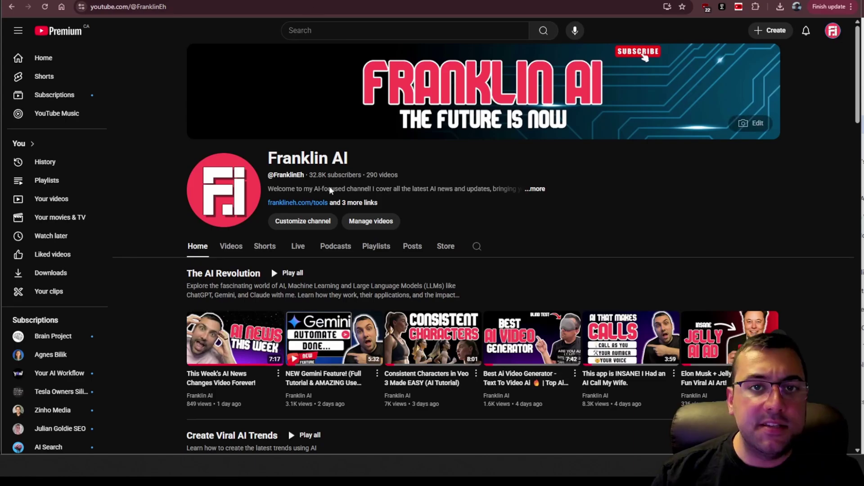
scroll(415, 235, "down", 2)
scroll(415, 235, "down", 2)
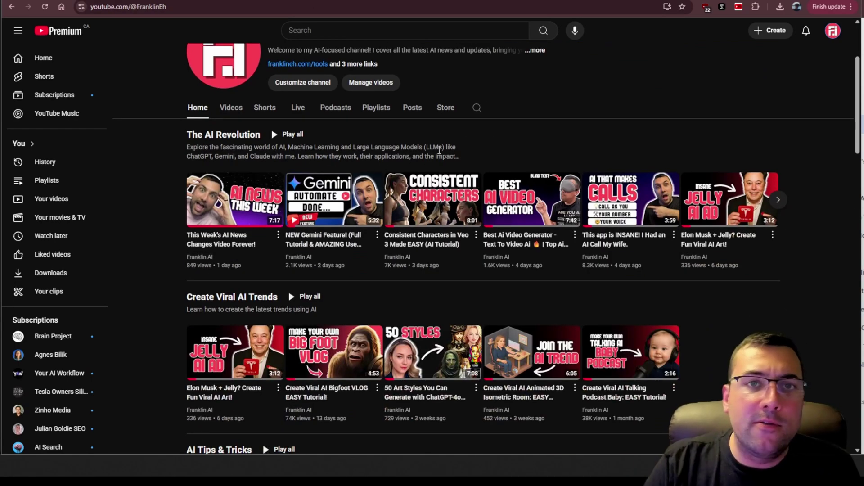
scroll(439, 151, "up", 1)
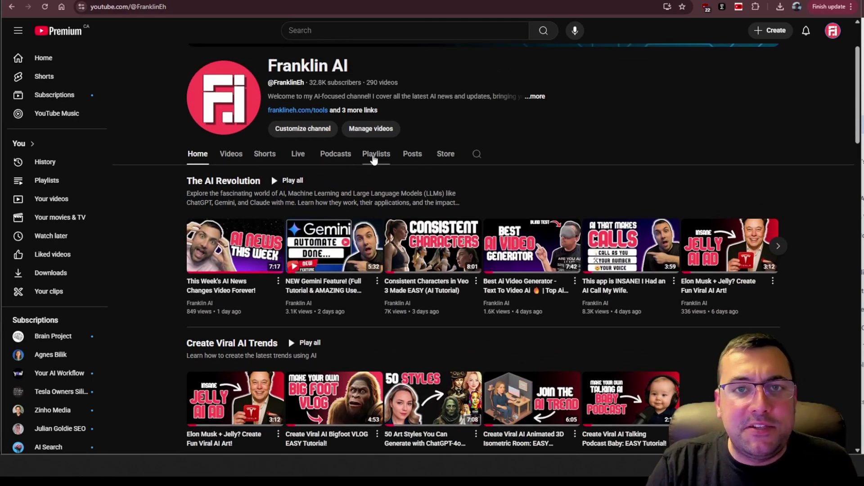
left_click(373, 158)
scroll(476, 222, "down", 3)
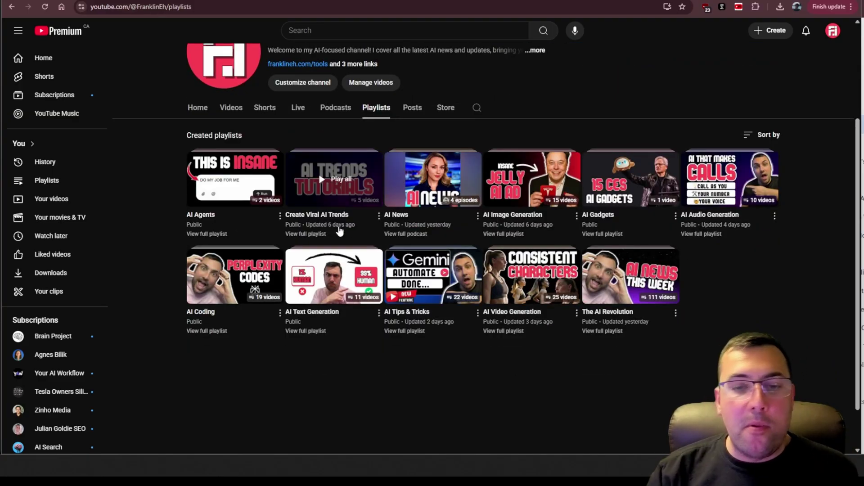
left_click(315, 234)
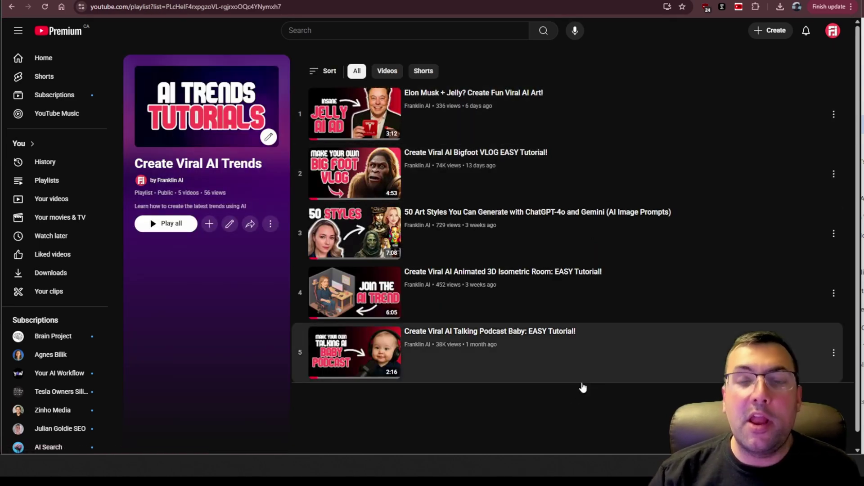
left_click(739, 7)
Step: Extract the playlist's five videos and add them all to the Japan notebook
left_click(692, 39)
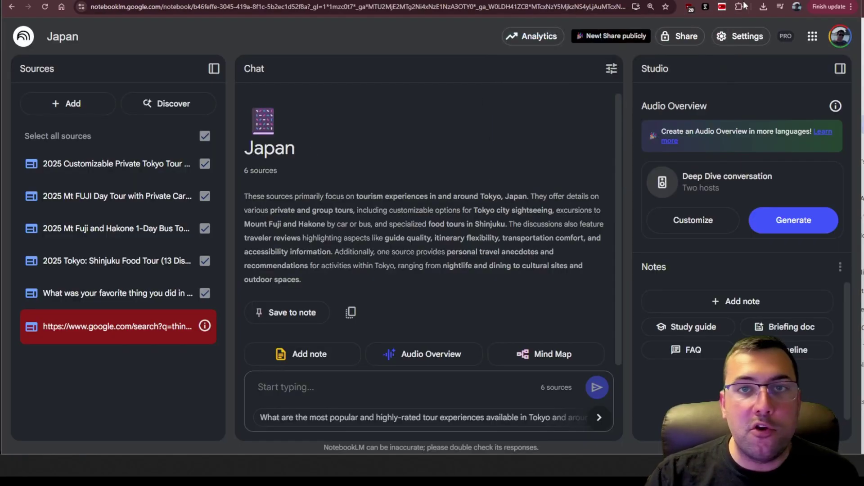
left_click(724, 8)
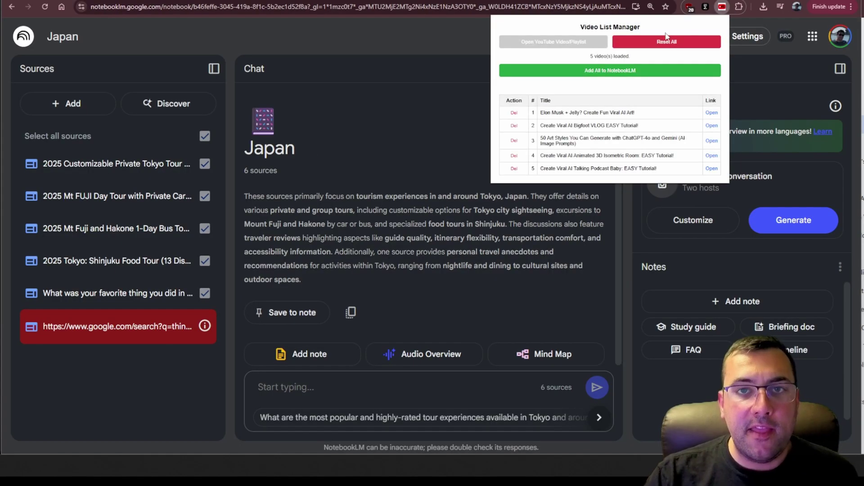
left_click(597, 70)
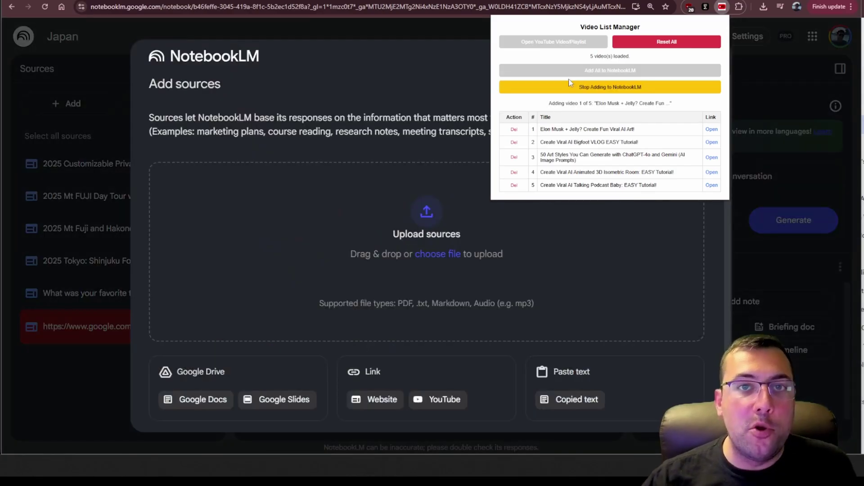